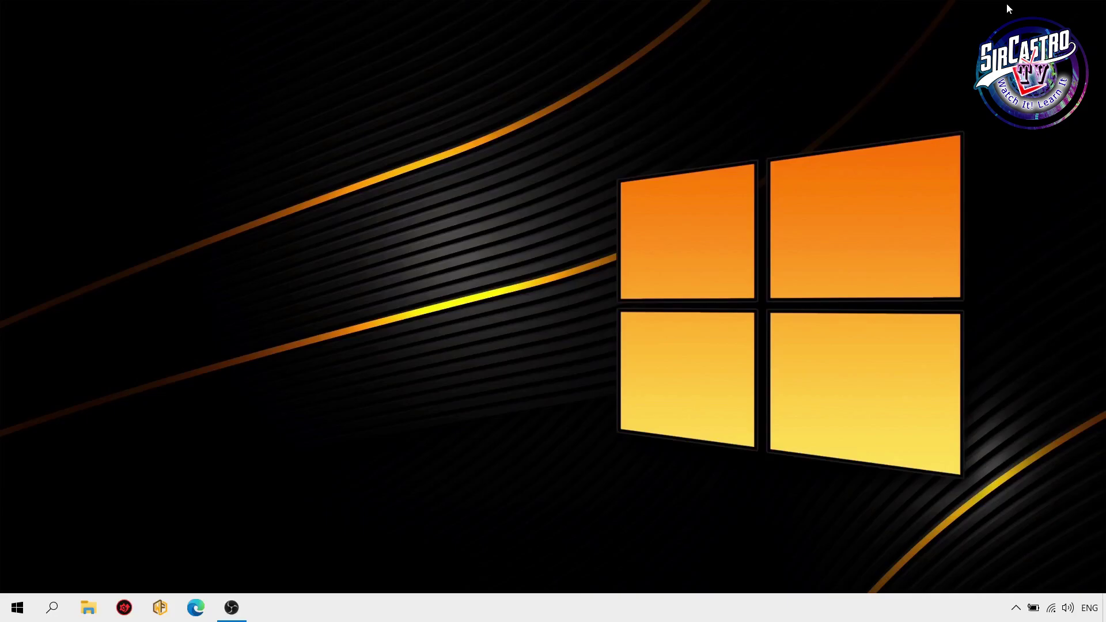
- Open drive C: in a new Explorer window and enable Show hidden files, folders and drives
key("super+e")
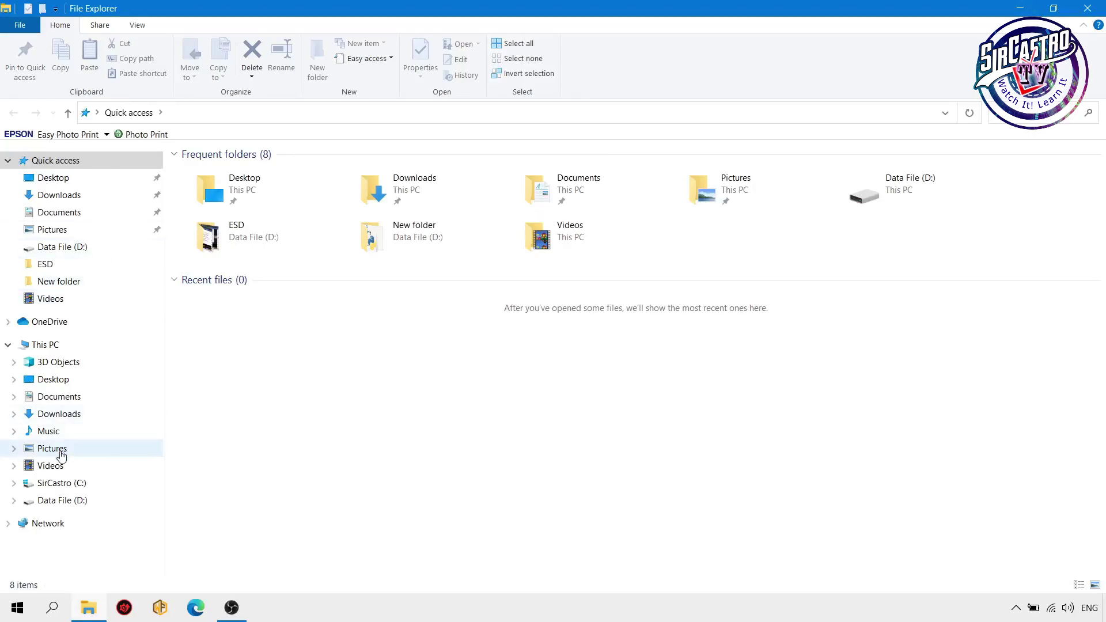
left_click(78, 487)
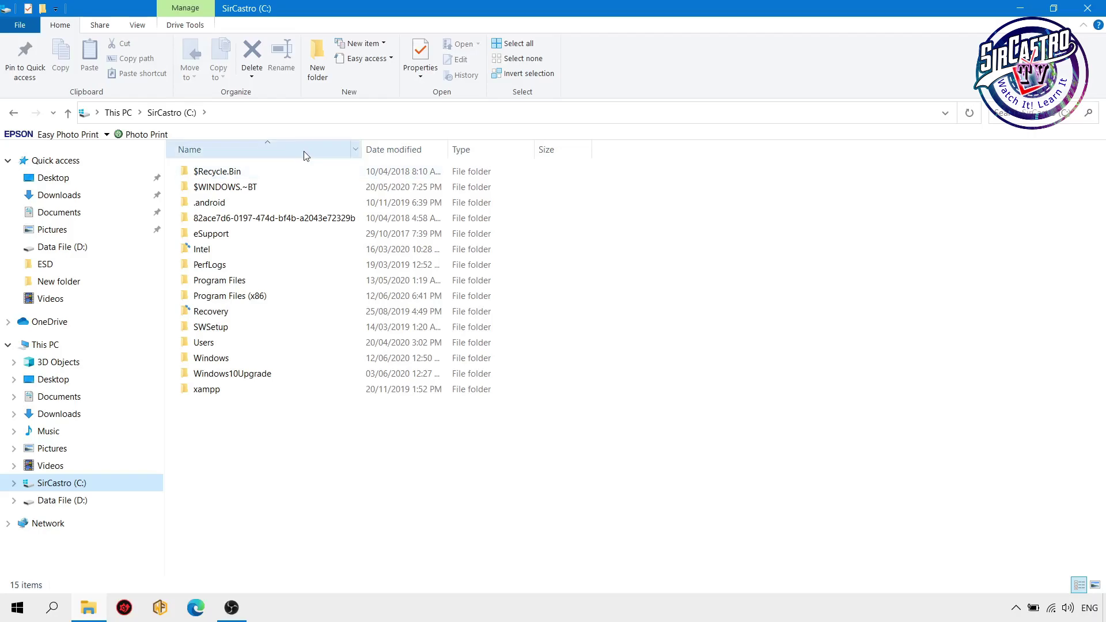
left_click(138, 26)
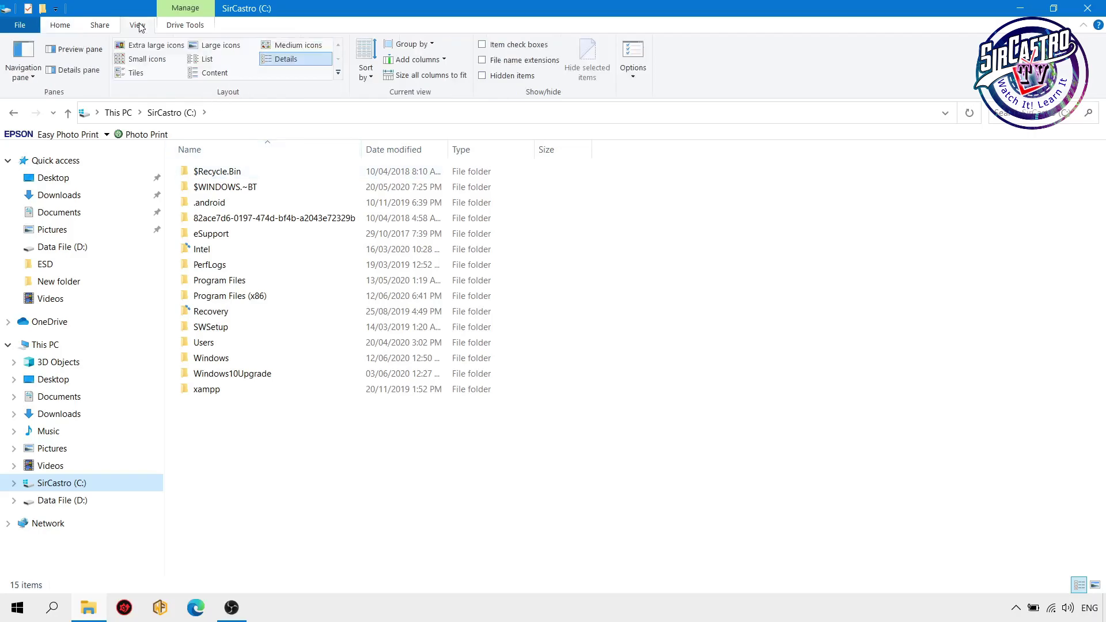
left_click(644, 70)
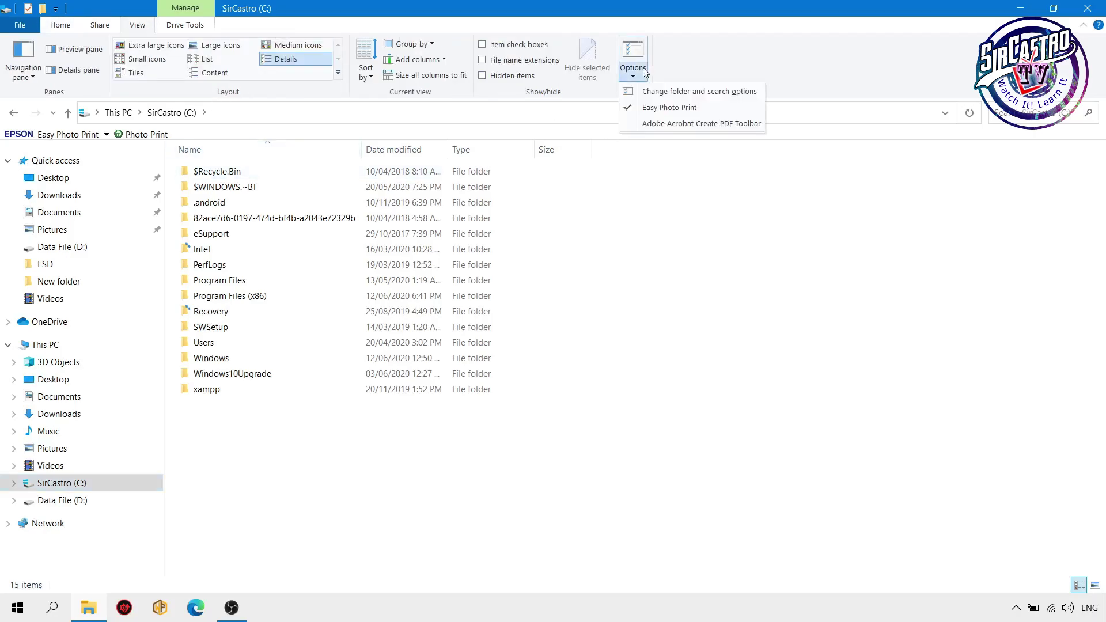
left_click(729, 92)
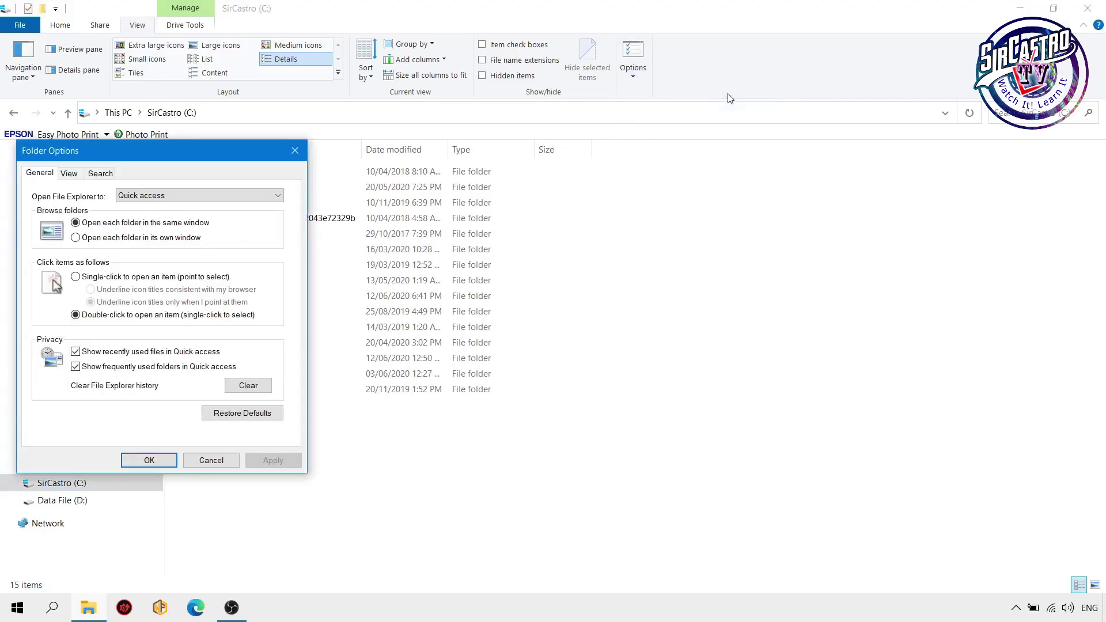
left_click(69, 173)
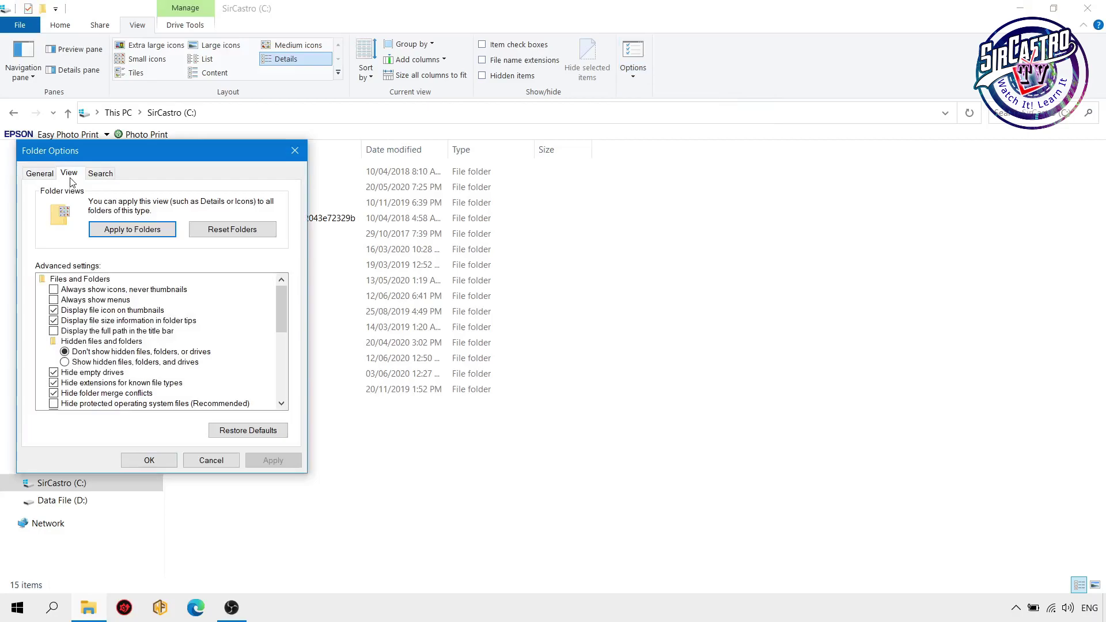
left_click(75, 364)
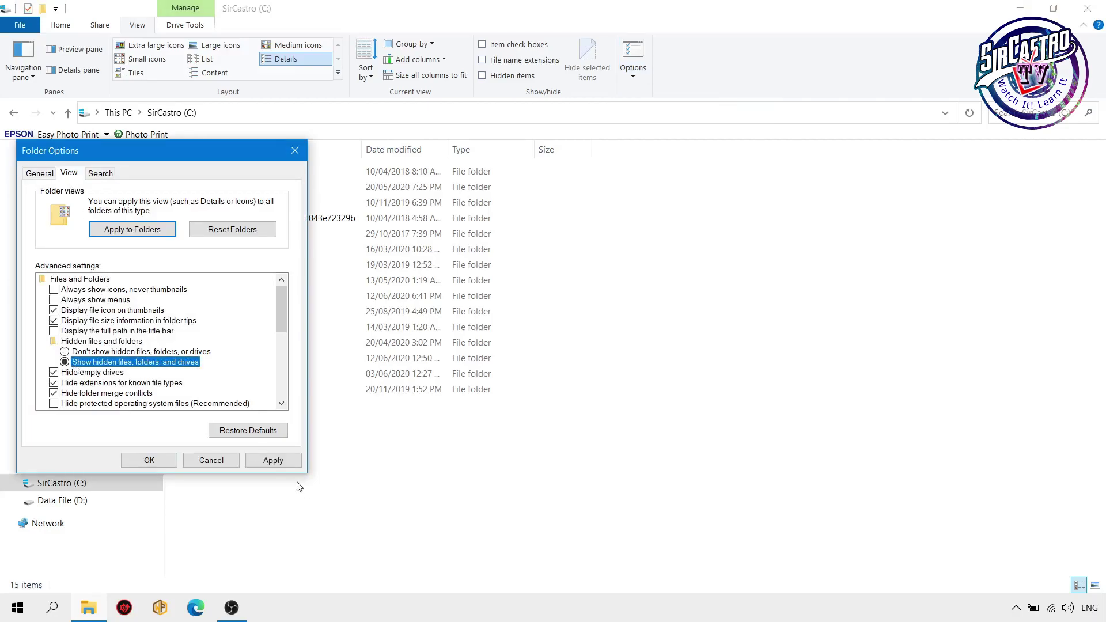
left_click(273, 461)
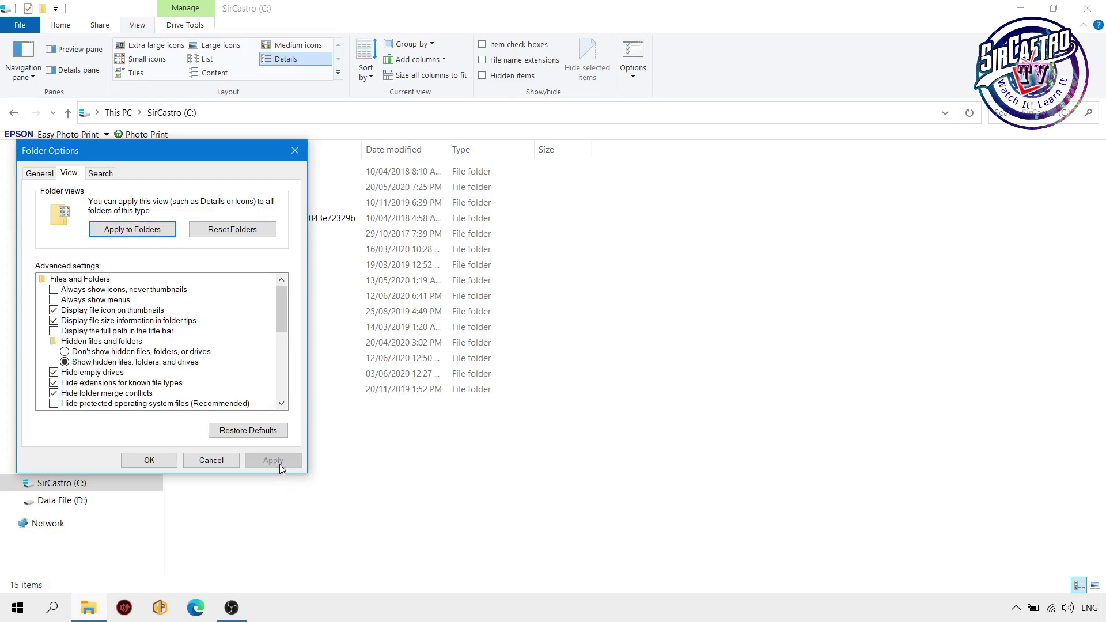
left_click(128, 461)
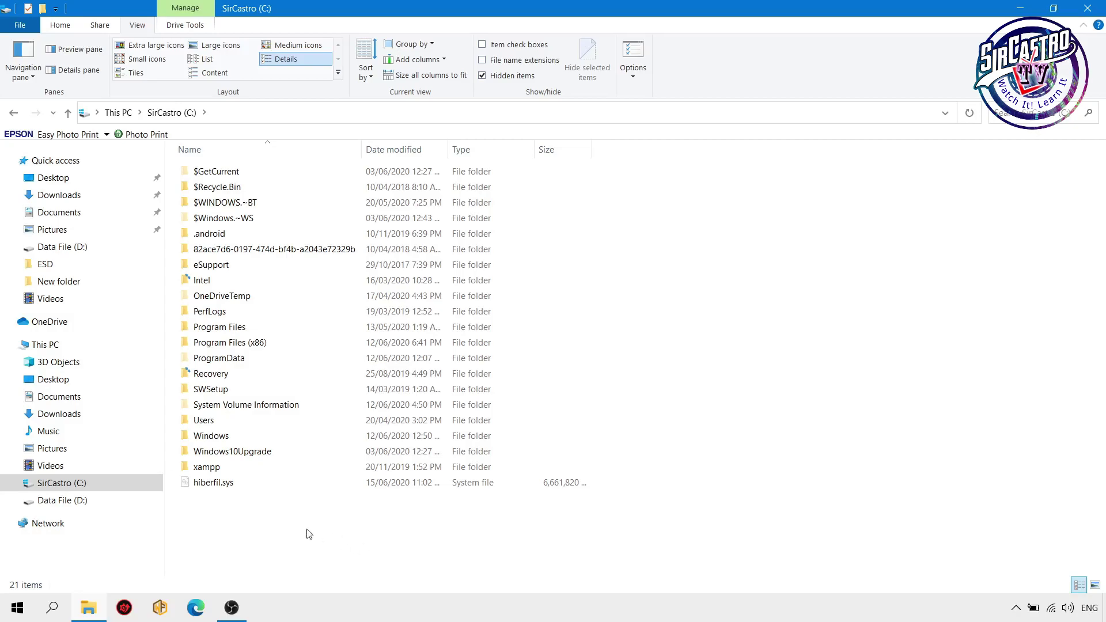
mouse_move(244, 490)
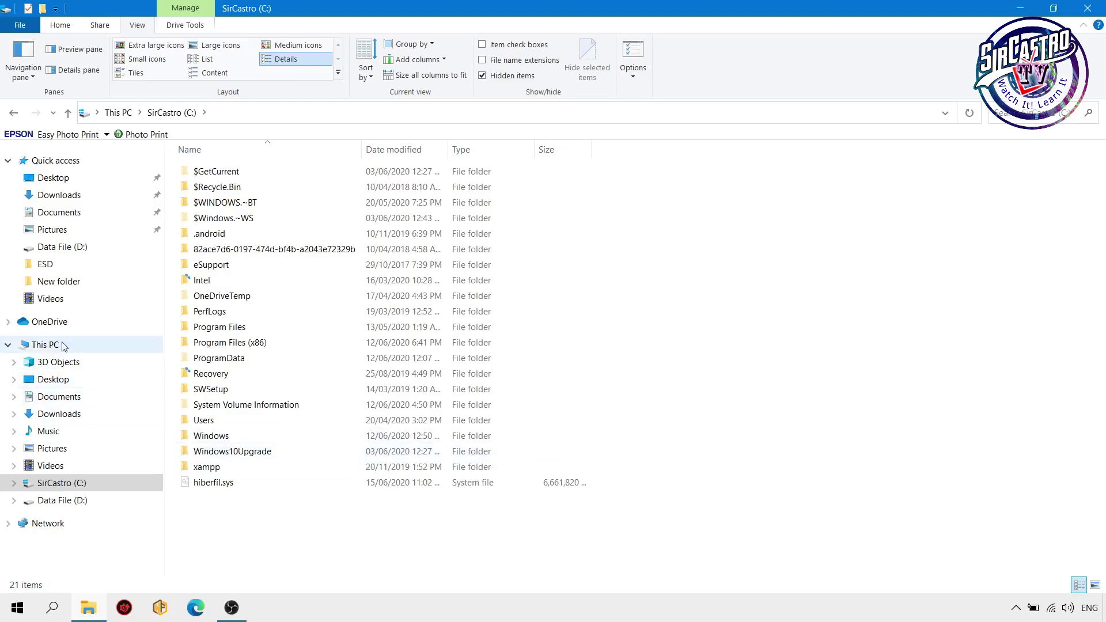
left_click(86, 344)
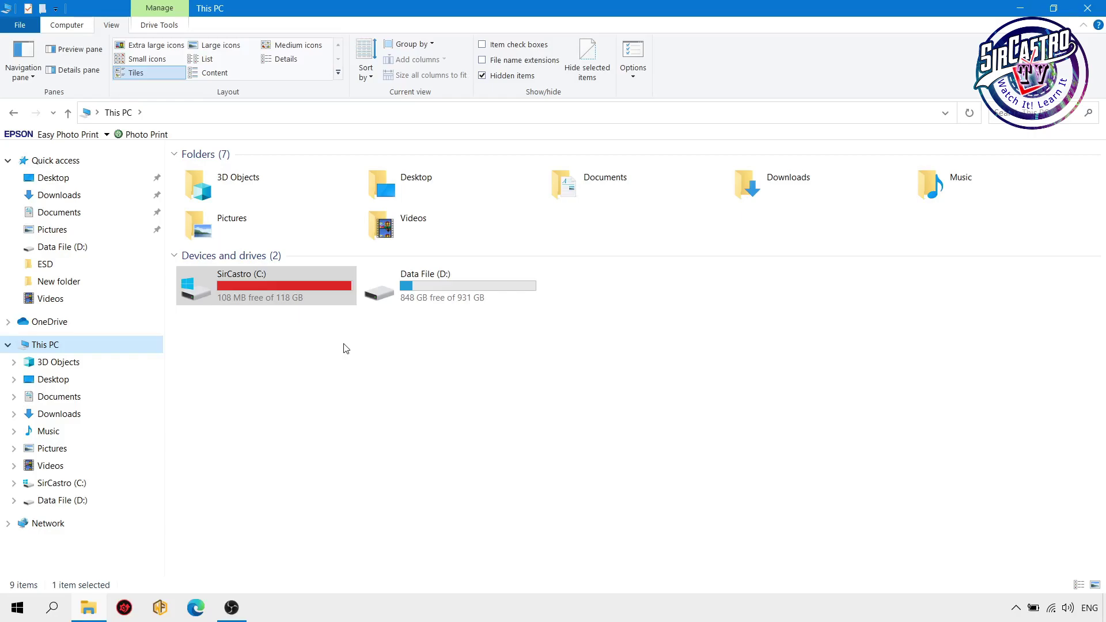
double_click(287, 302)
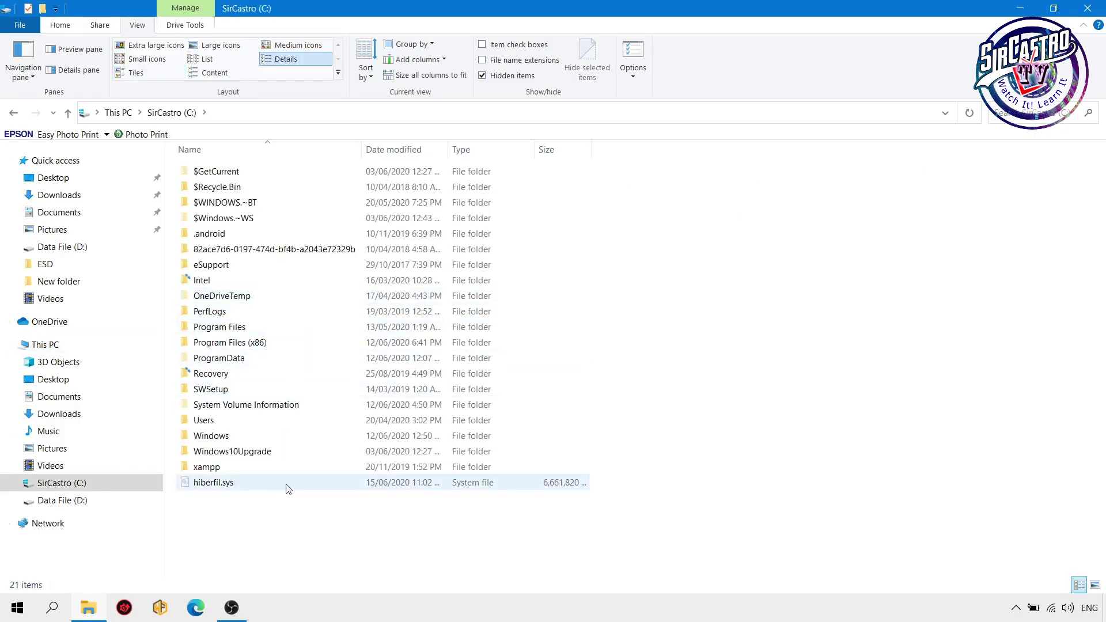
right_click(225, 489)
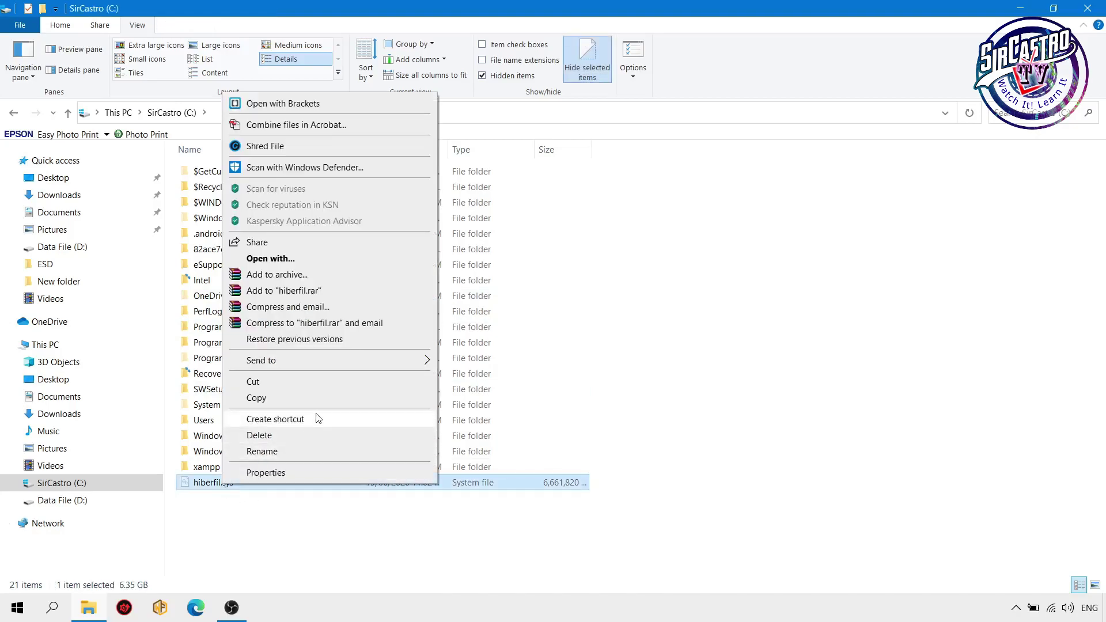
left_click(311, 434)
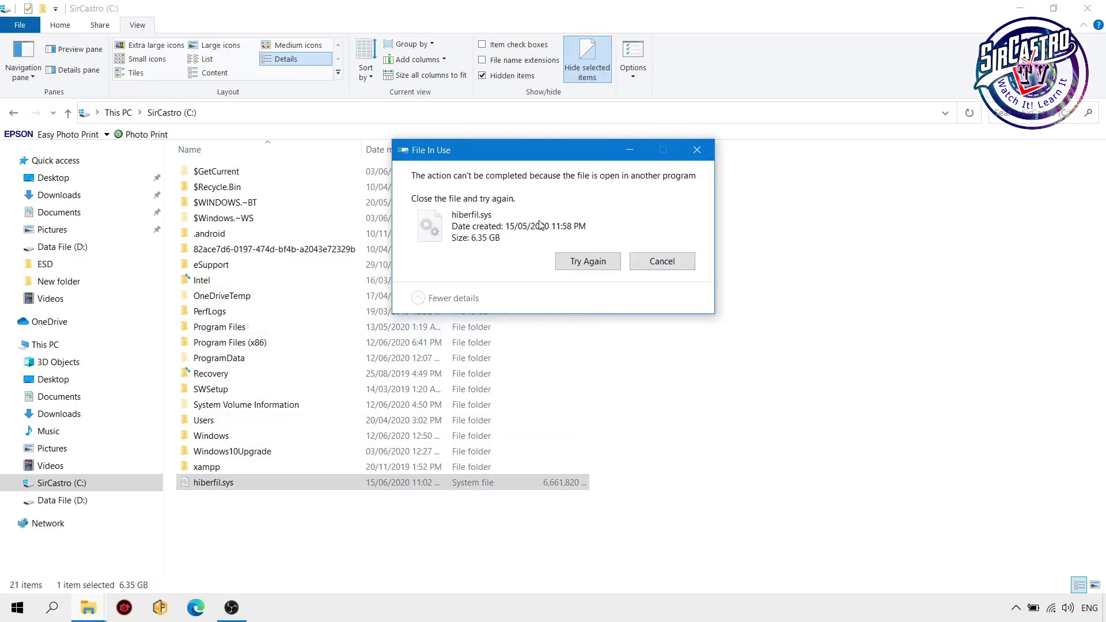
left_click(672, 268)
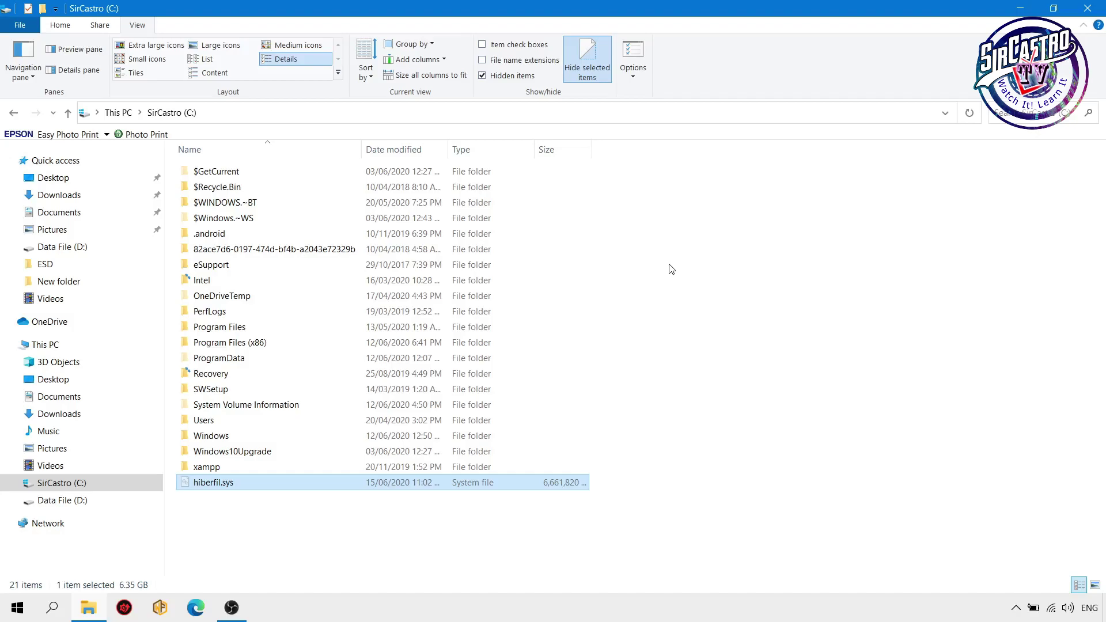
- Launch Command Prompt as administrator and move it to the lower right
key("super")
type("cmd")
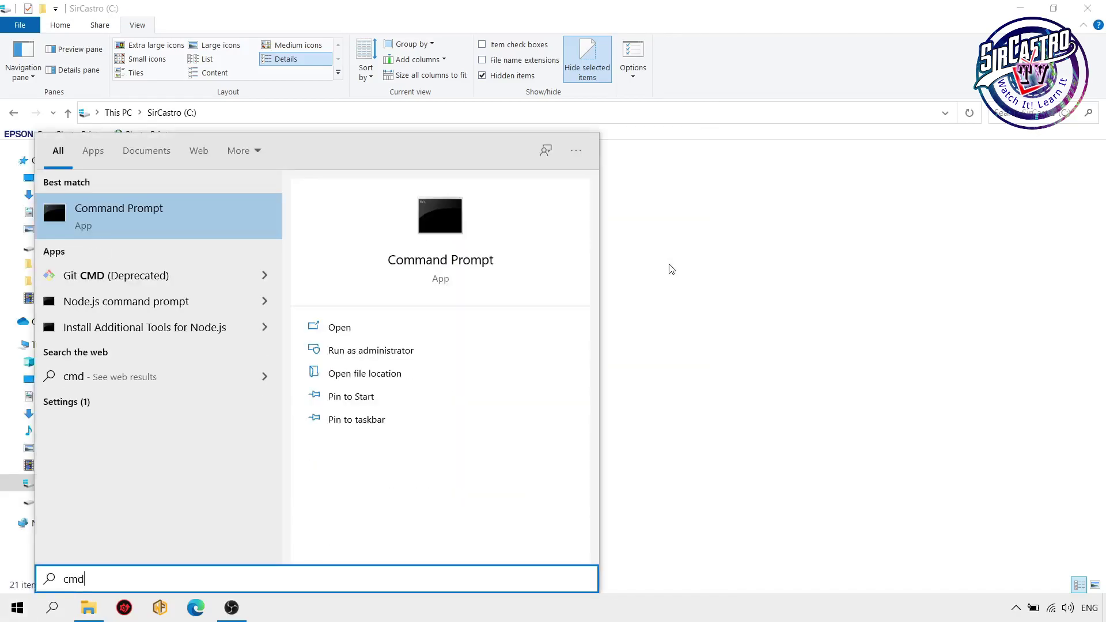
key("ctrl+shift+Return")
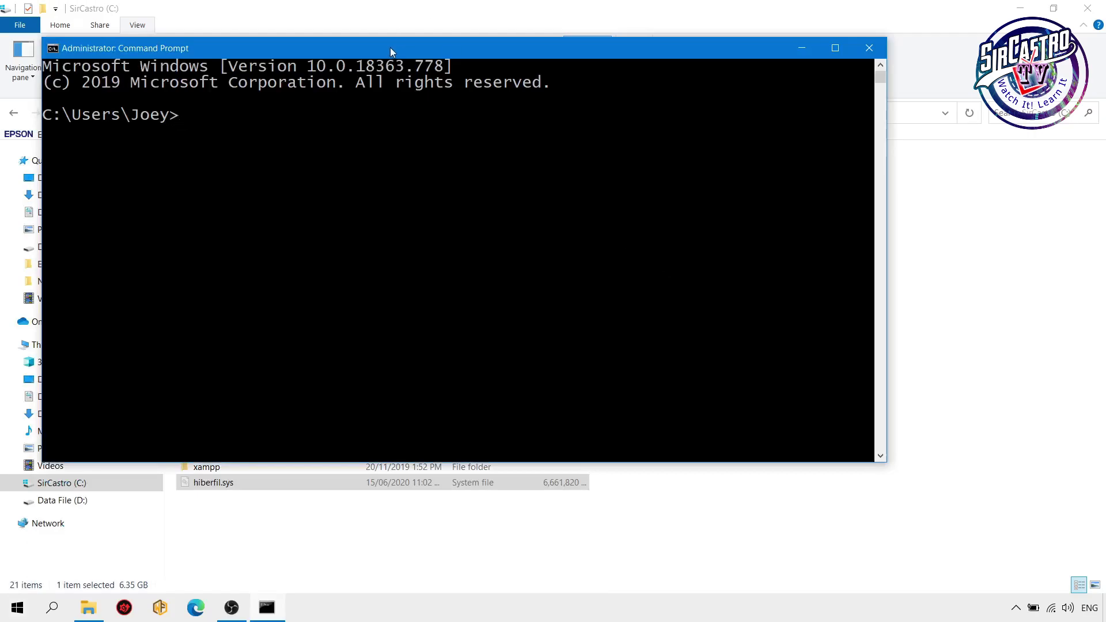
left_click_drag(390, 47, 775, 161)
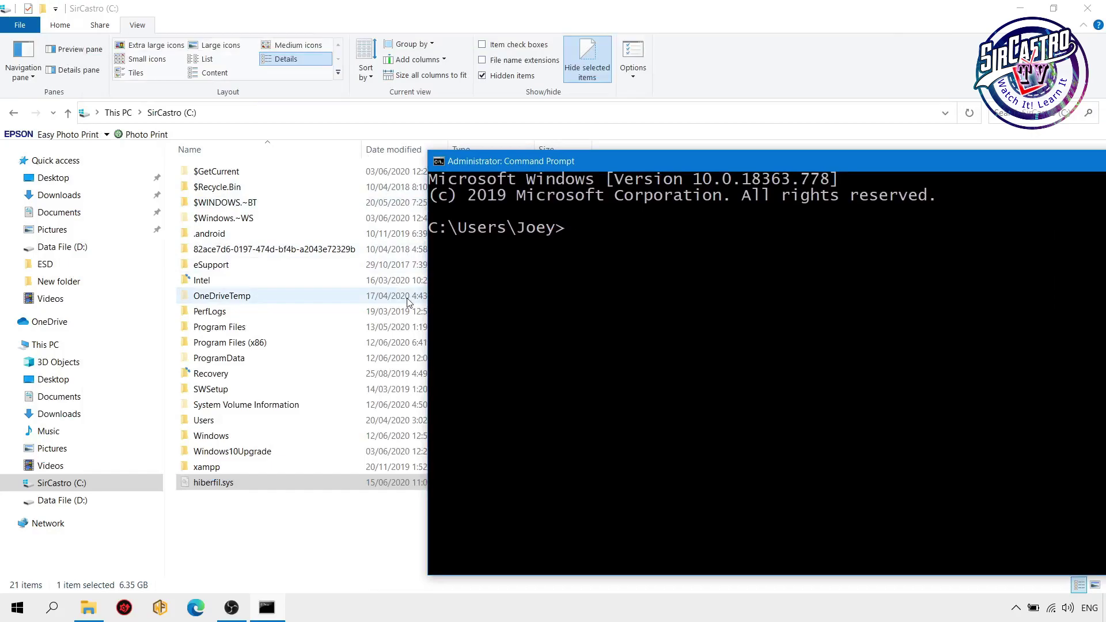
- Open a second, resized File Explorer window showing This PC, positioned upper right
key("super+e")
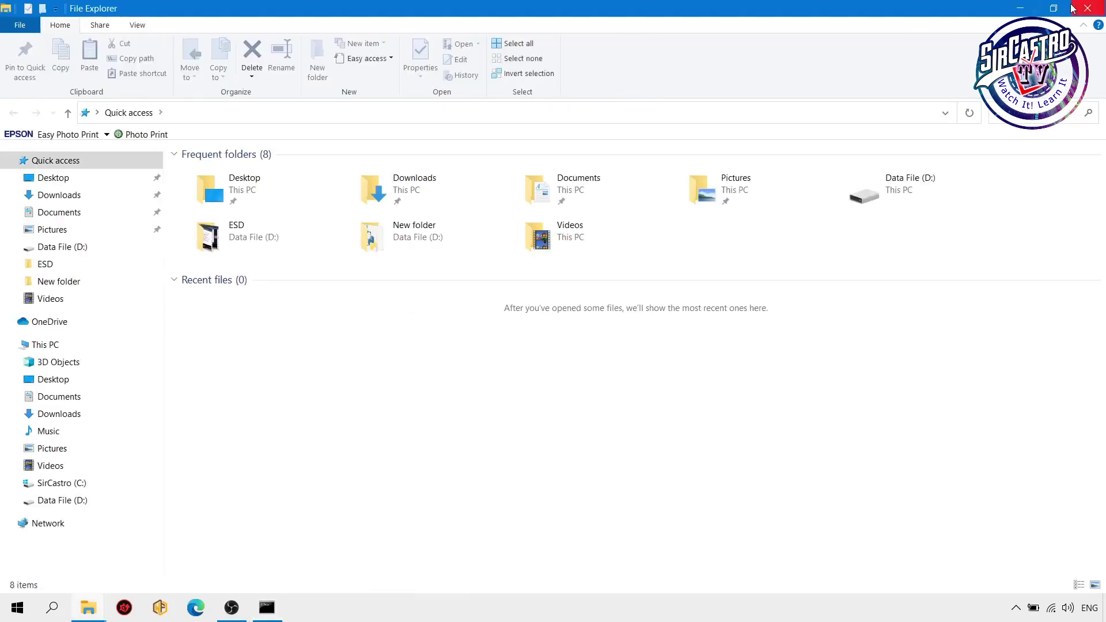
left_click(1053, 8)
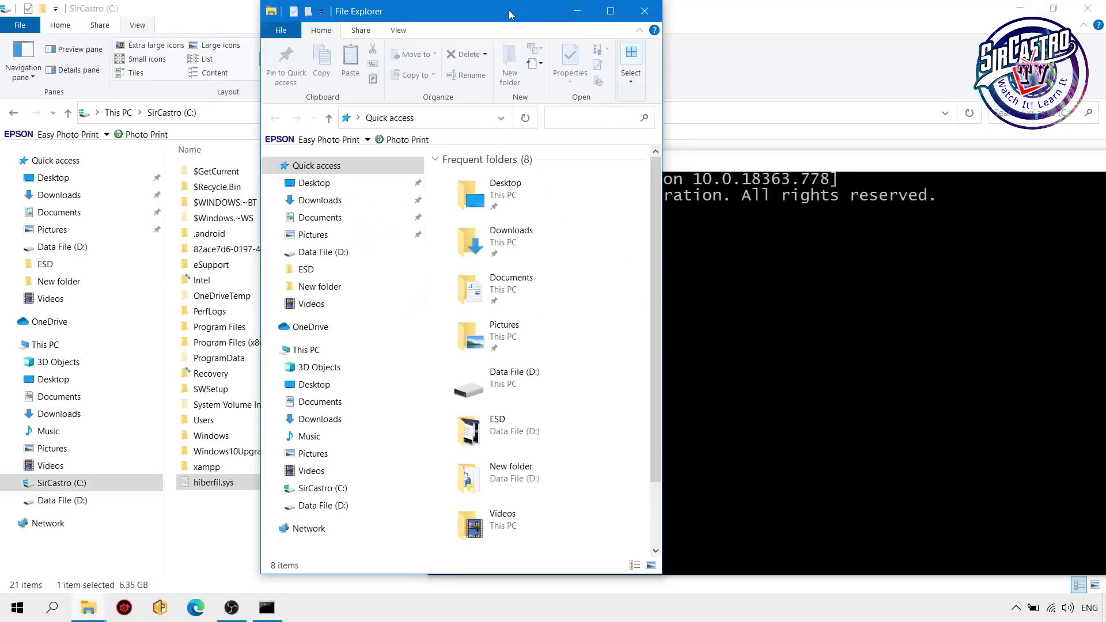
left_click_drag(510, 14, 455, 151)
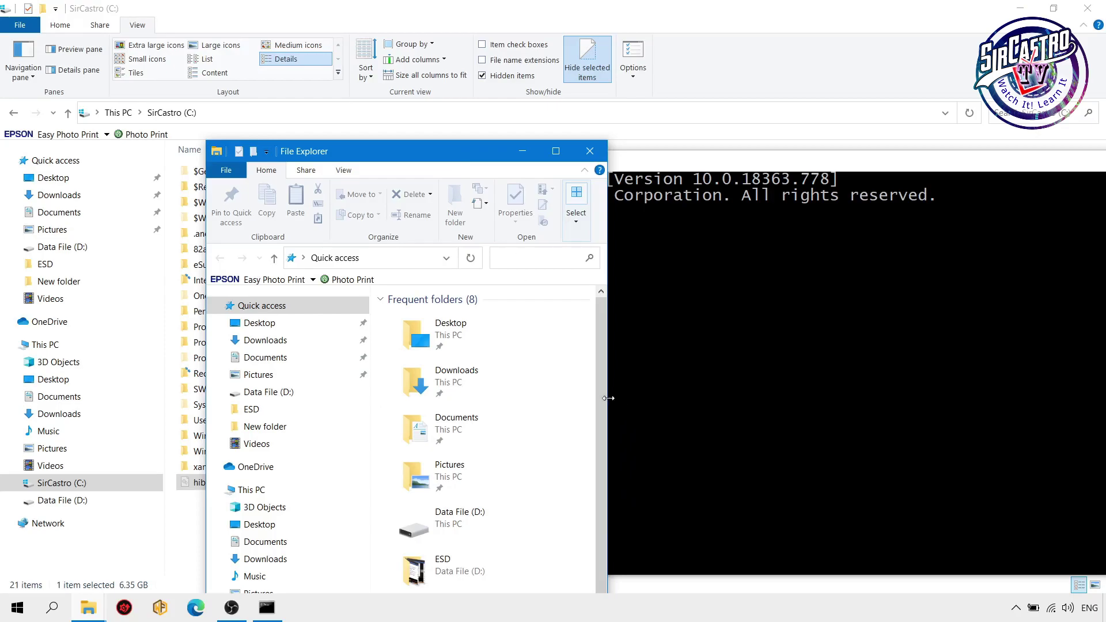
left_click_drag(609, 398, 895, 401)
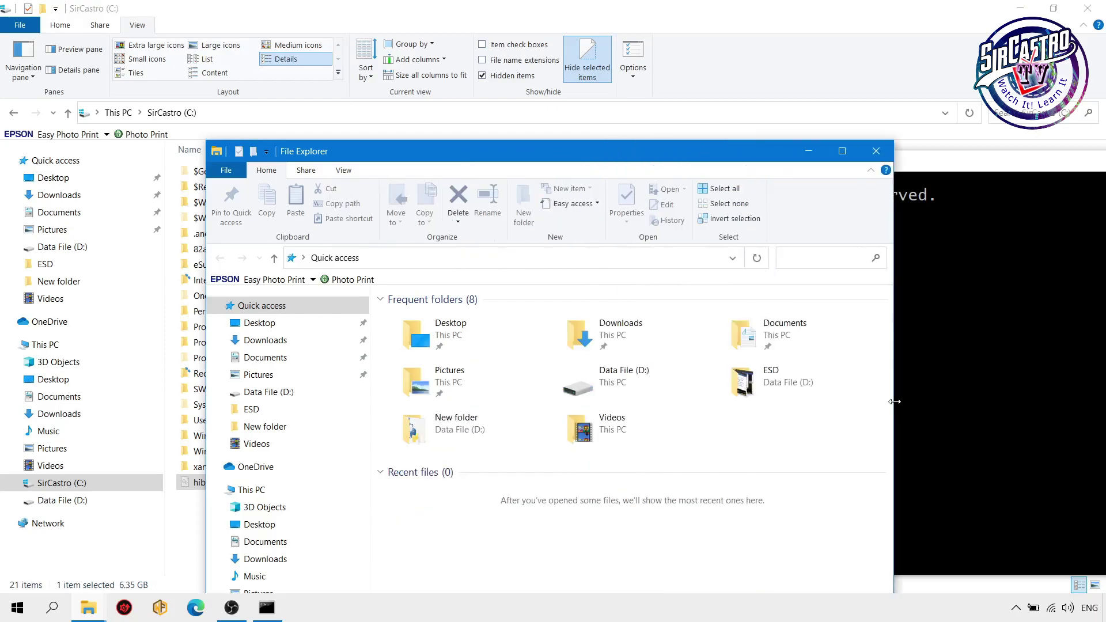
left_click(250, 490)
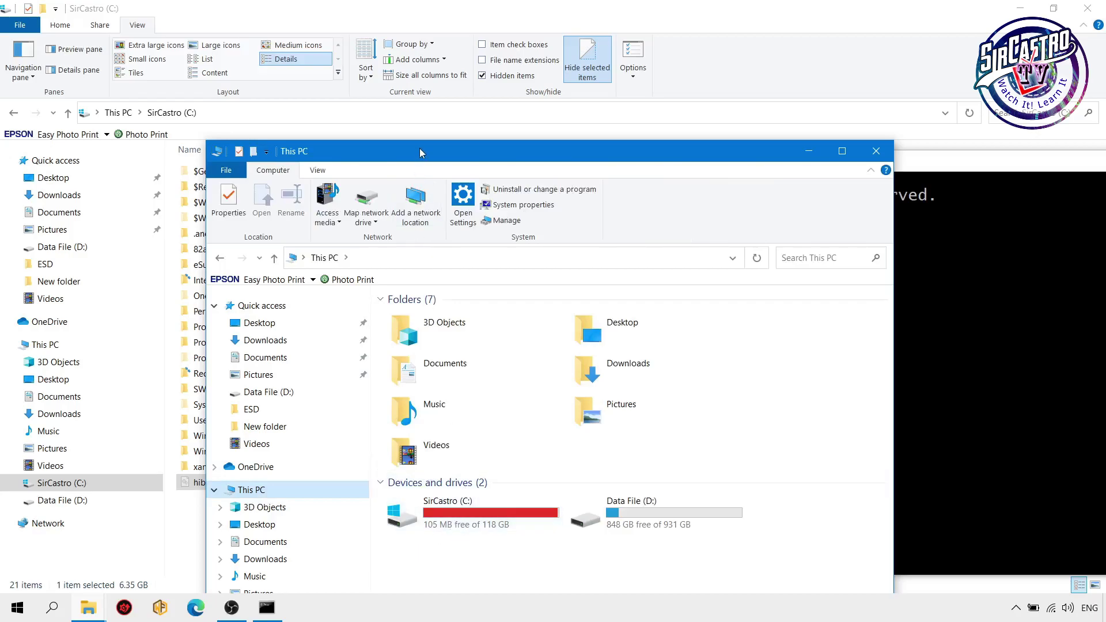
left_click_drag(420, 147, 470, 56)
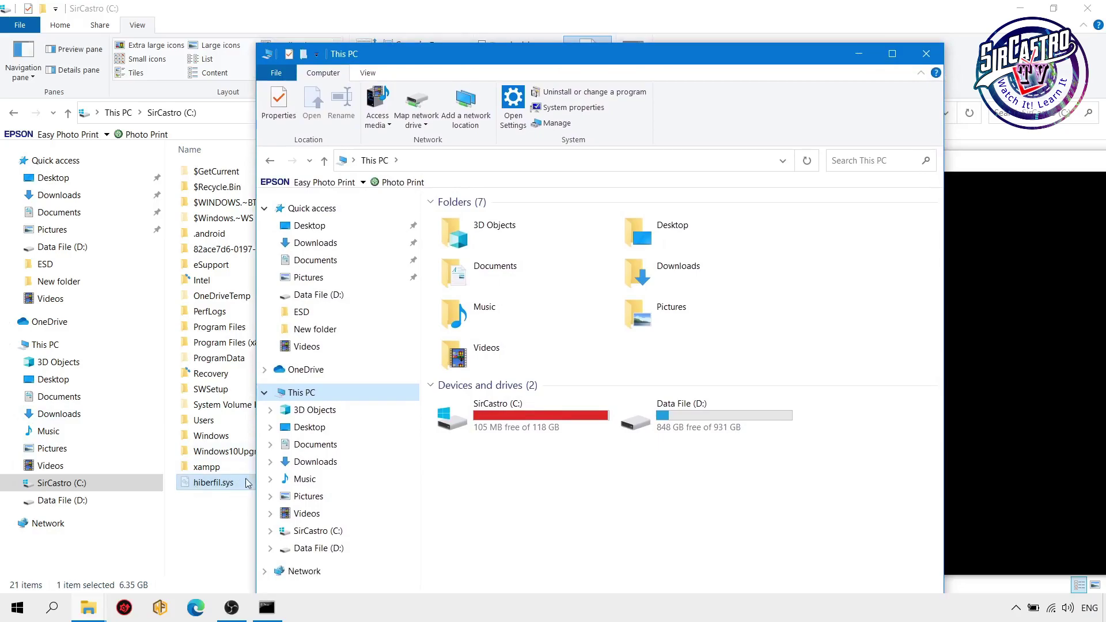
- Run powercfg.exe /hibernate off at the administrator command prompt
left_click(1029, 377)
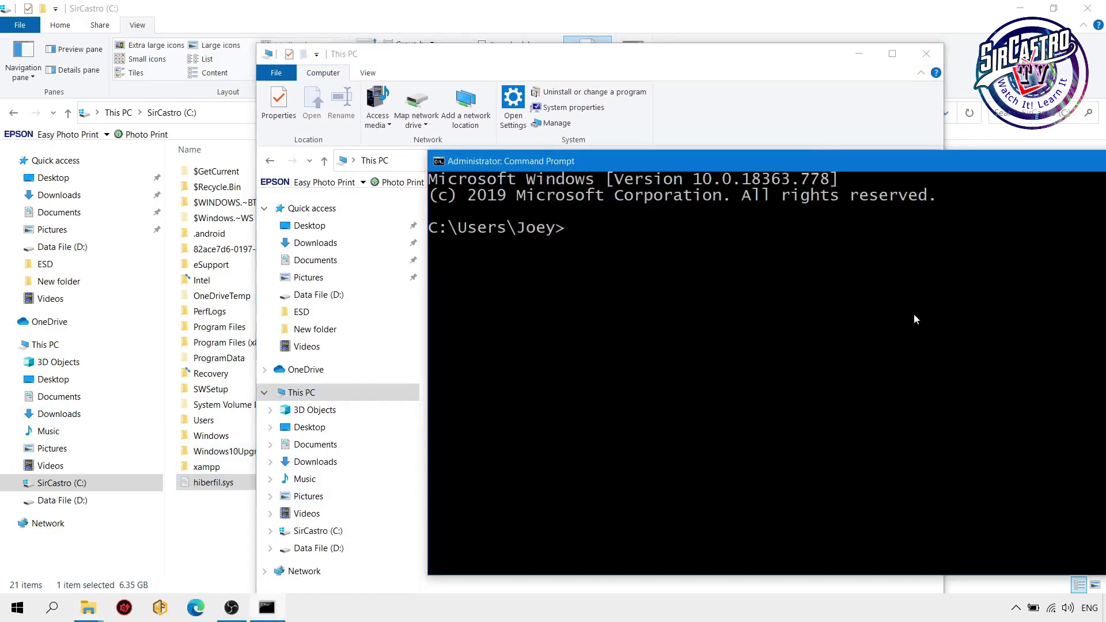
mouse_move(794, 162)
left_mouse_down()
mouse_move(775, 159)
mouse_move(890, 276)
mouse_move(804, 149)
left_mouse_up()
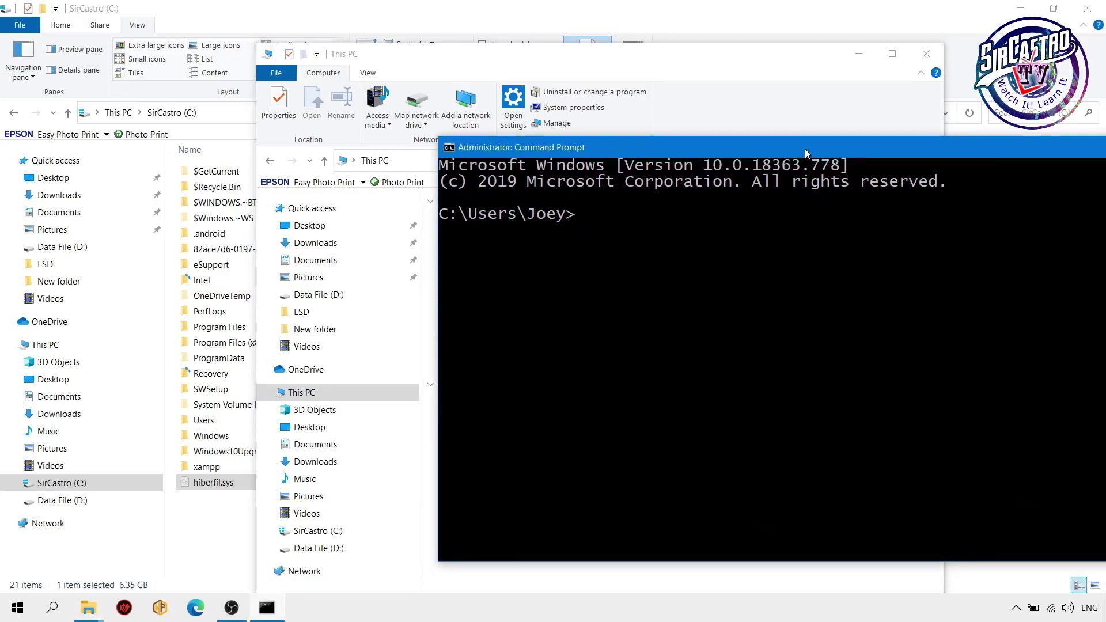
type("powercfg.exe")
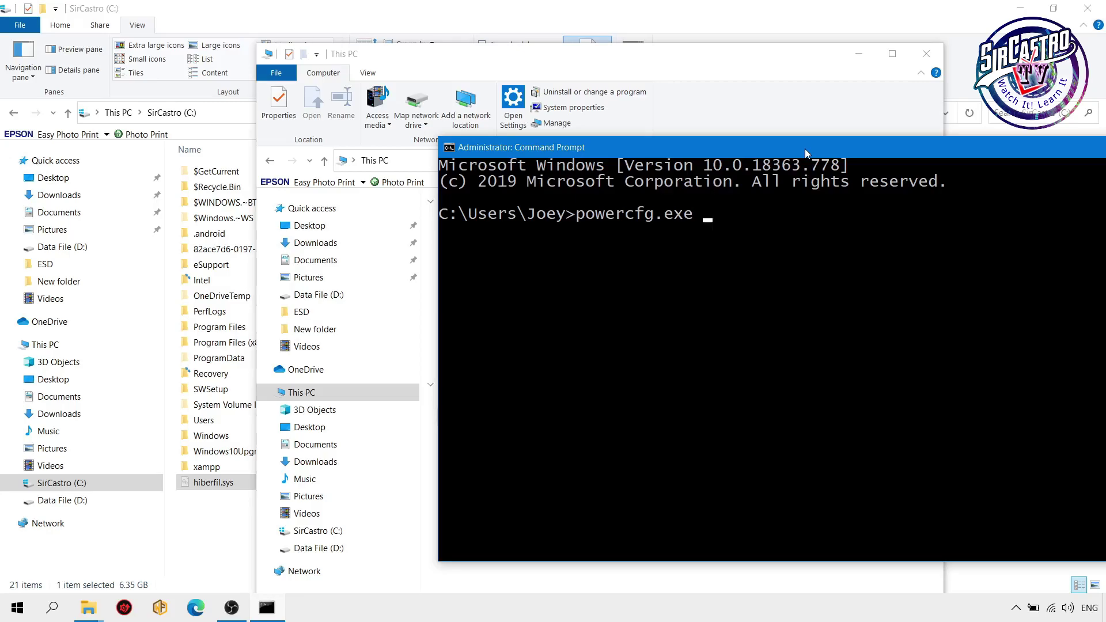
type(" /hibernate")
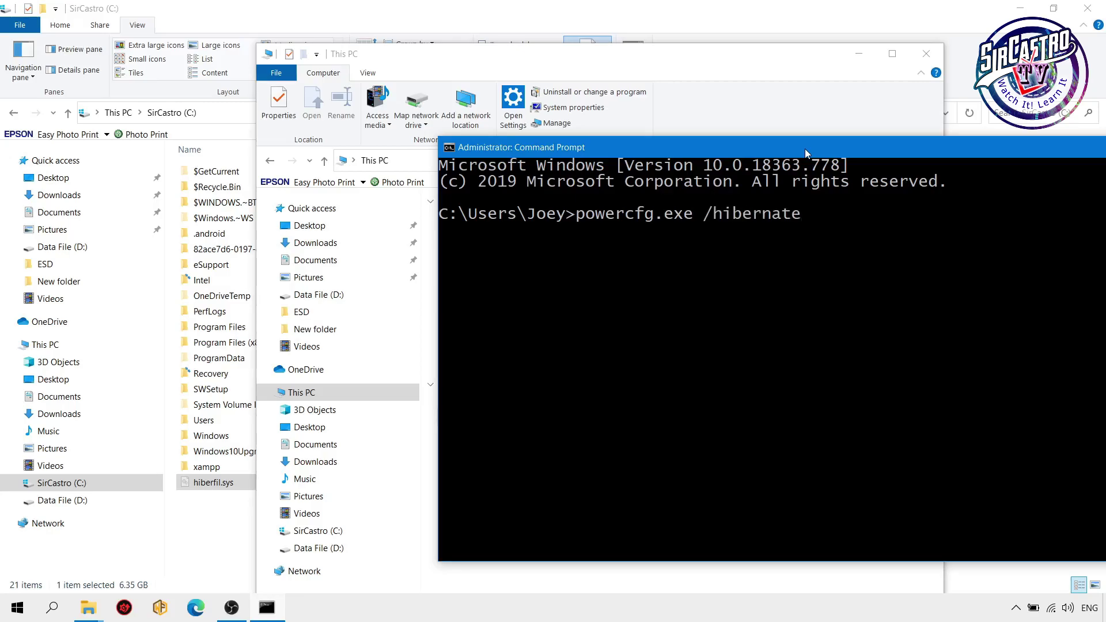
type(" off")
key("Return")
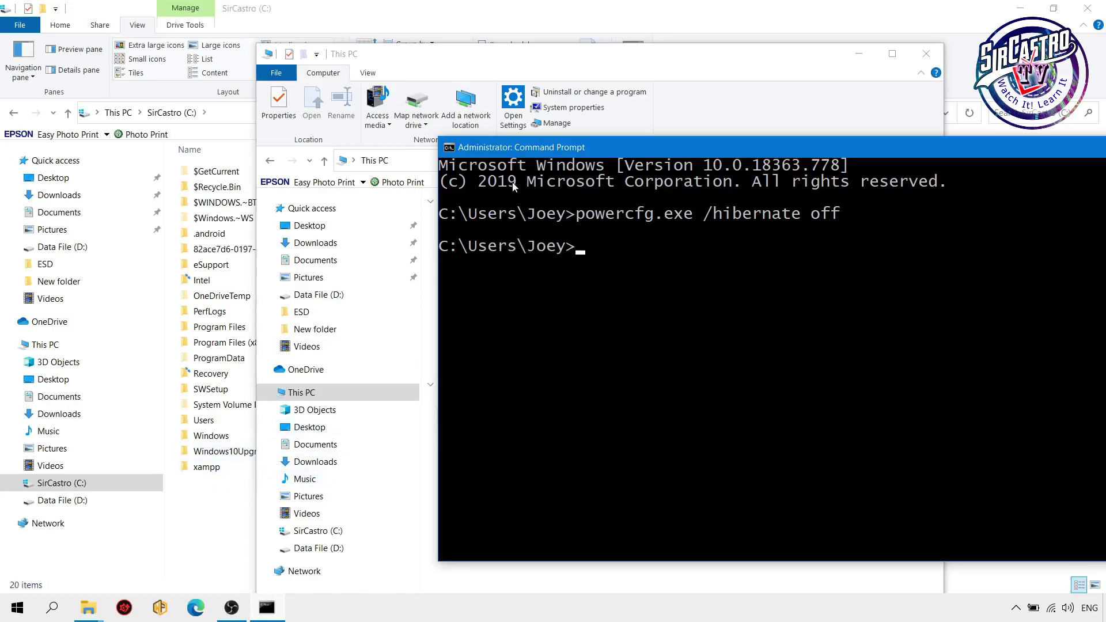
- Maximize the This PC window and open Properties for SirCastro (C:)
left_click(591, 66)
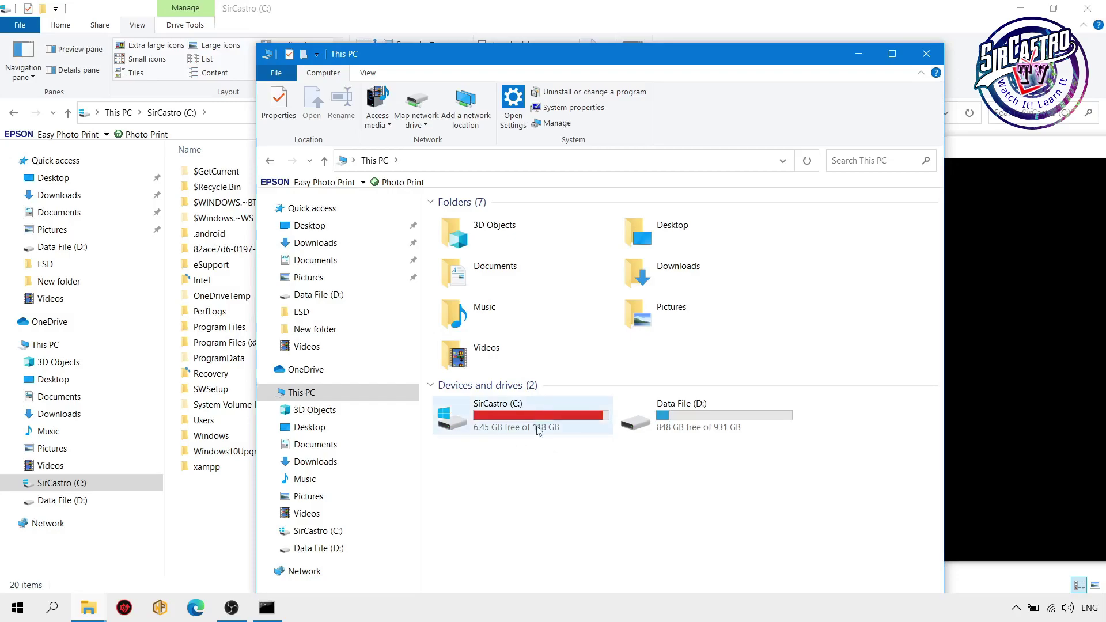
left_click(896, 62)
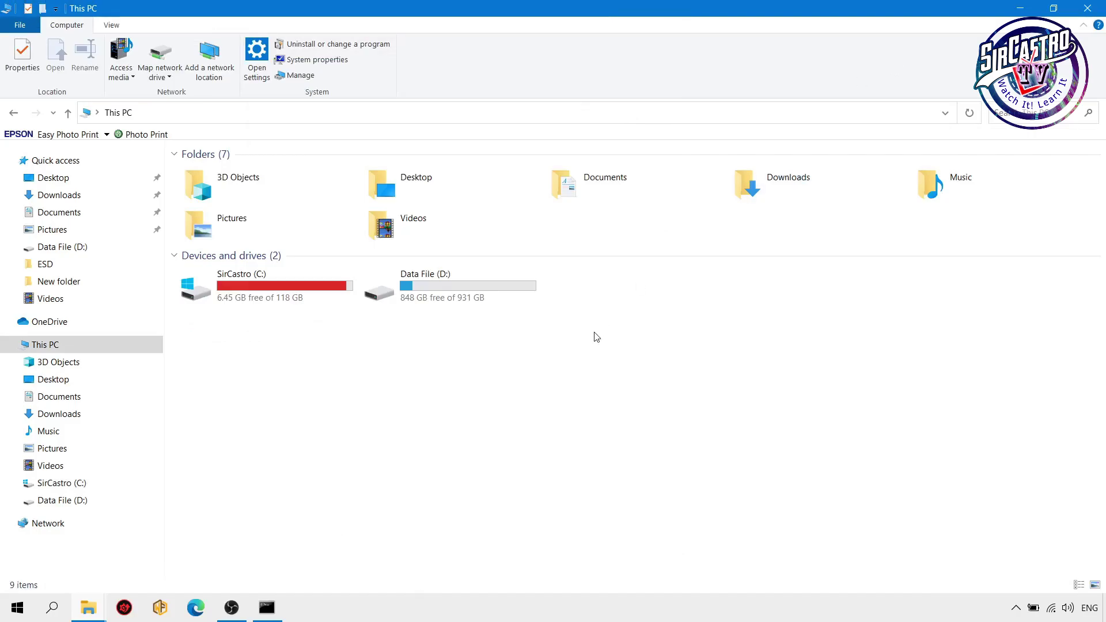
right_click(256, 292)
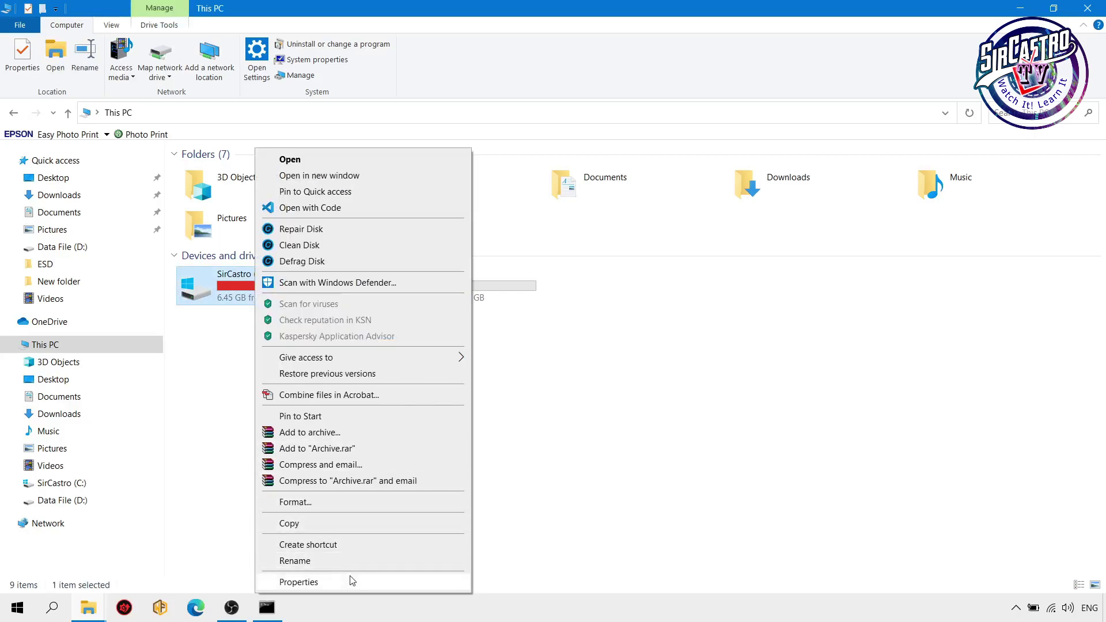
left_click(298, 583)
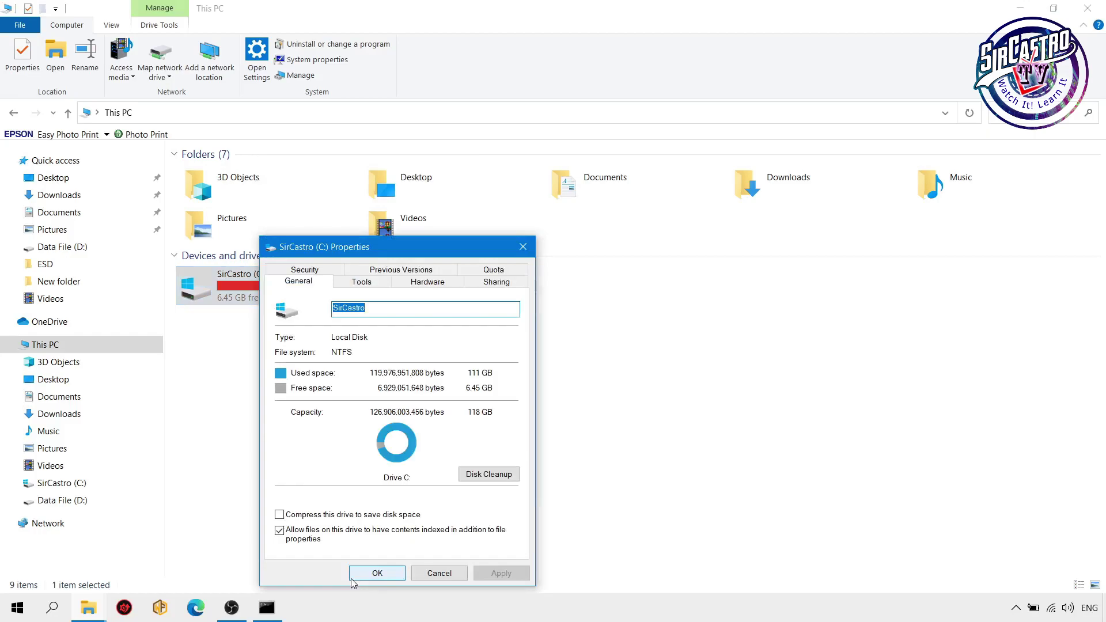
- Start Disk Cleanup and tick Windows Update Cleanup, Defender files, upgrade logs and temporary installation files
left_click(484, 476)
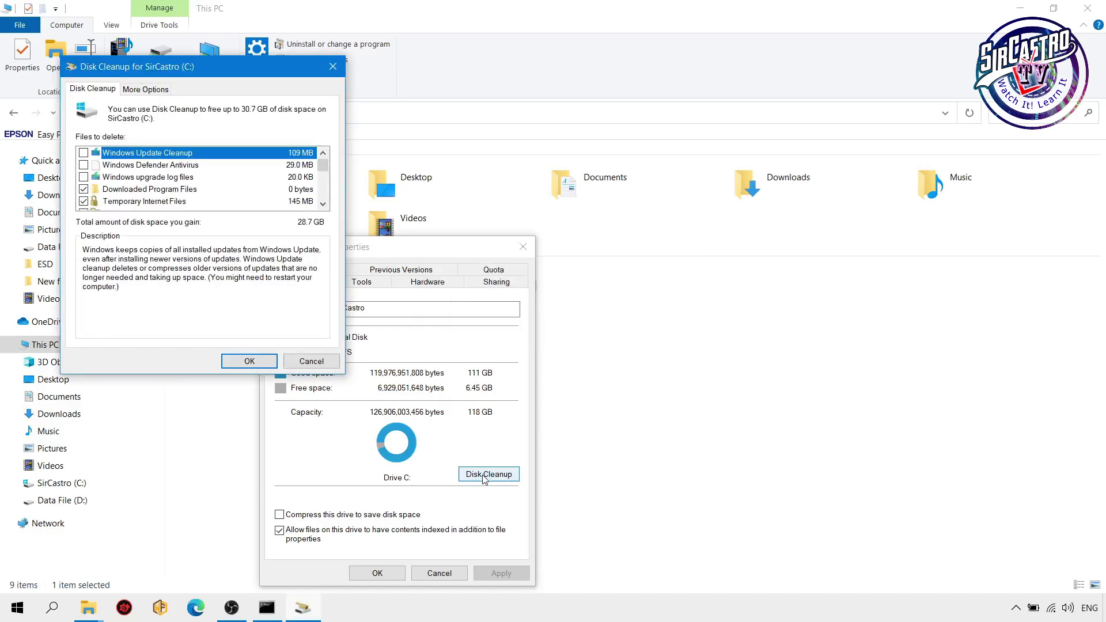
left_click(85, 153)
left_click(84, 165)
left_click(85, 177)
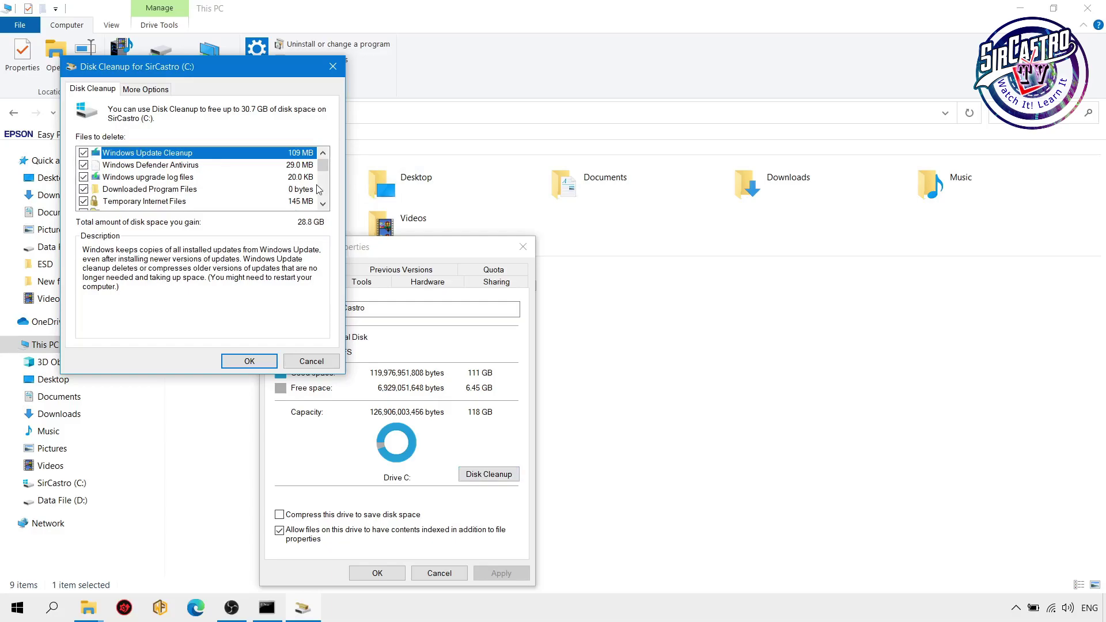
left_click_drag(324, 169, 324, 194)
left_click(80, 189)
- Also tick Language Resource Files and Offline webpages, then center the Disk Cleanup dialog
left_click(84, 154)
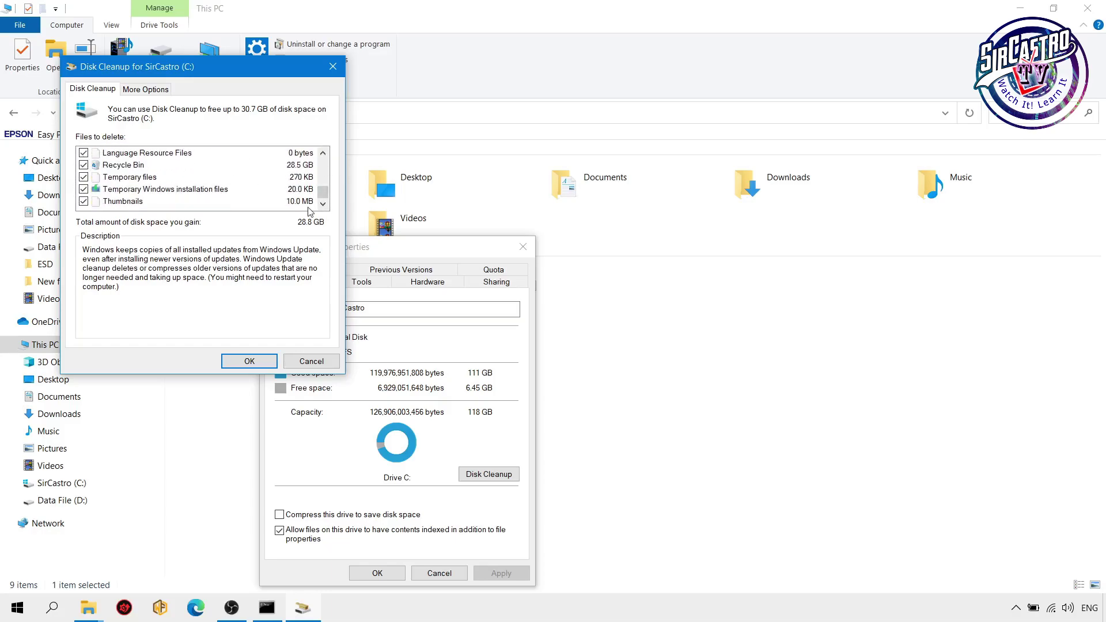
left_click_drag(324, 195, 324, 188)
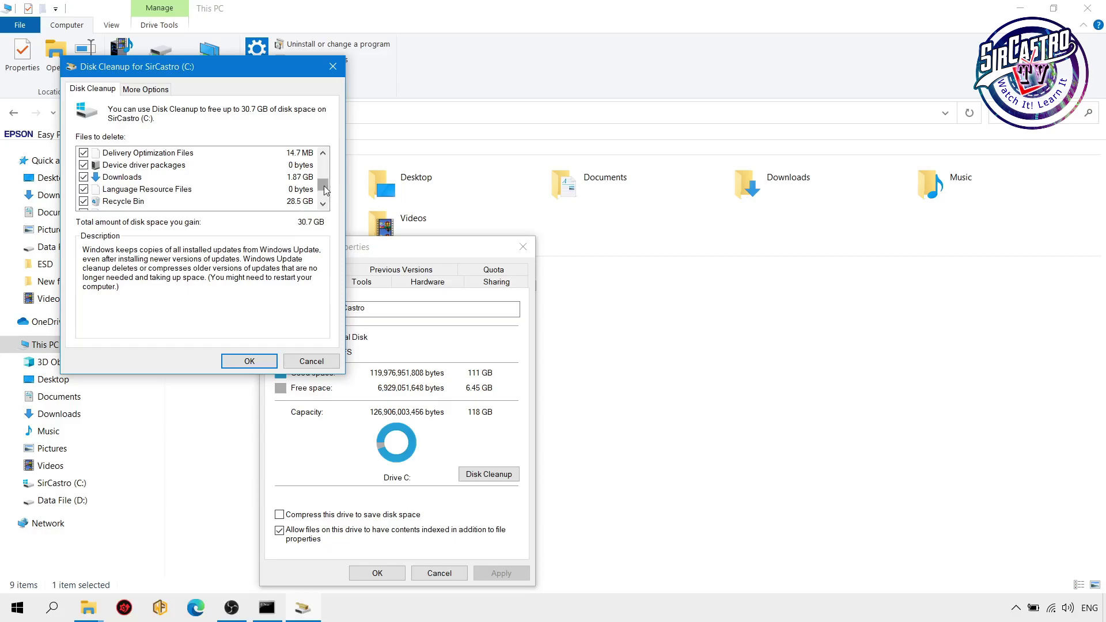
left_click_drag(324, 187, 324, 193)
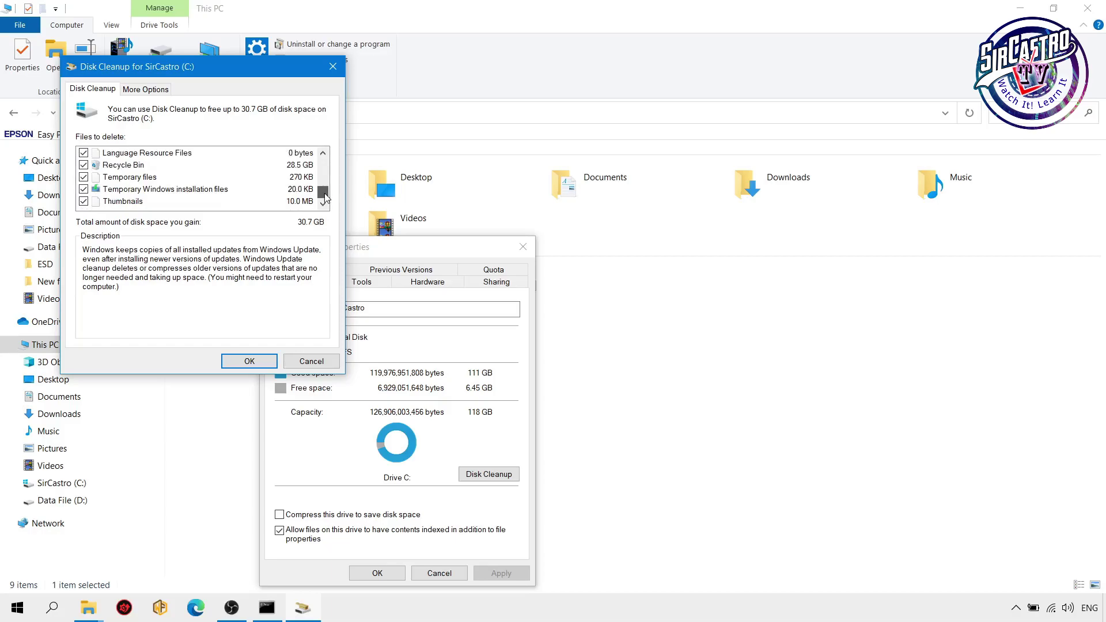
left_click_drag(325, 194, 326, 178)
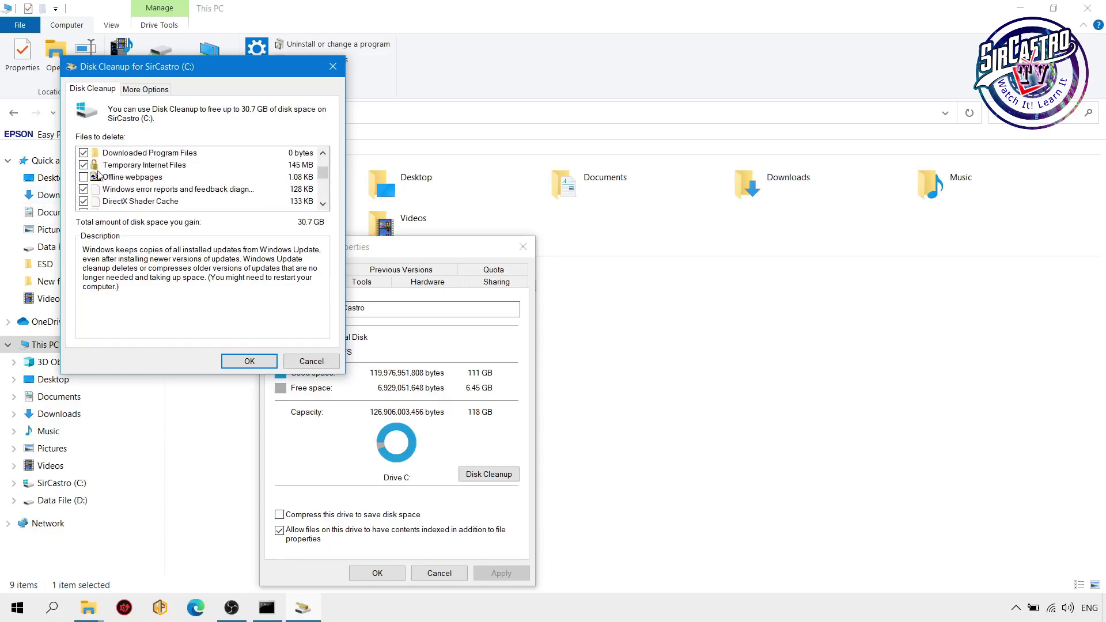
left_click(84, 178)
left_click_drag(236, 67, 815, 165)
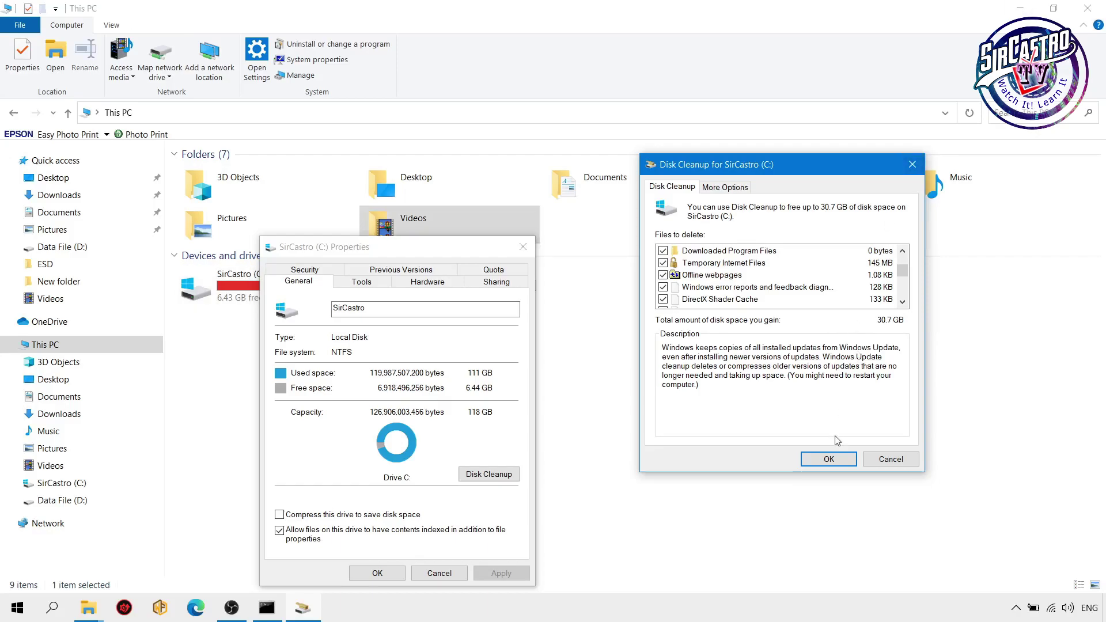
- Confirm the cleanup with OK and Delete Files, then move the progress dialog aside
left_click(902, 301)
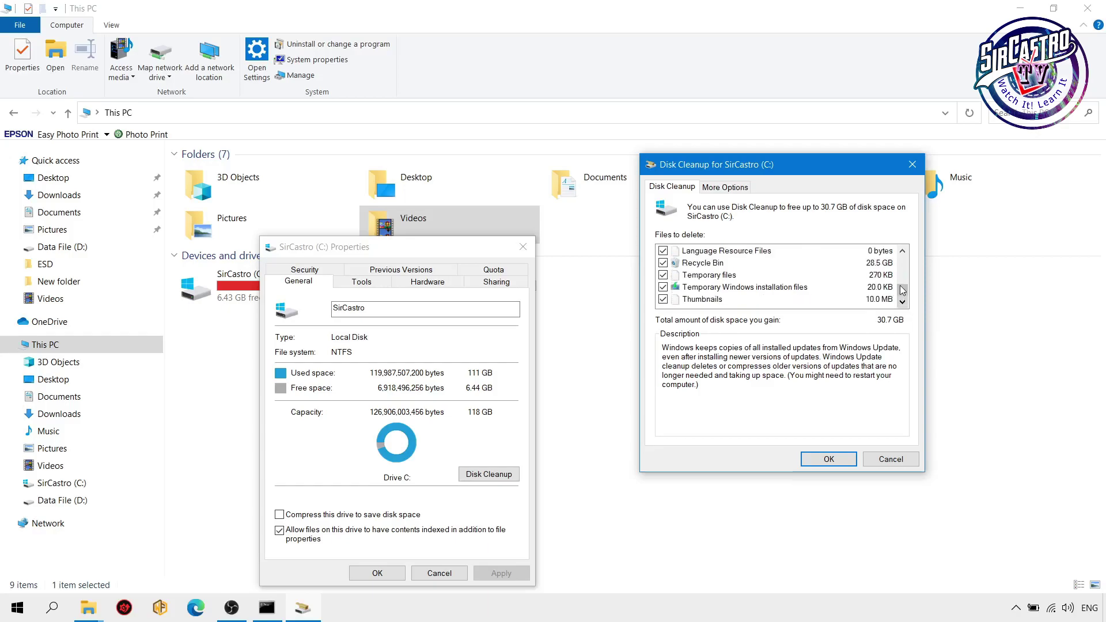
left_click(828, 460)
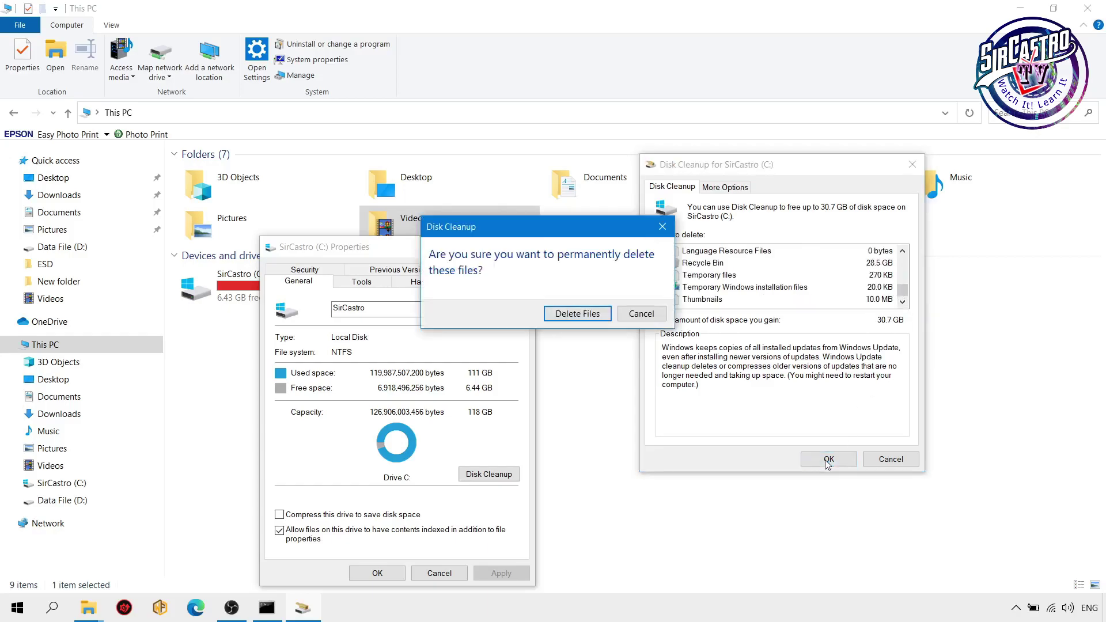
left_click(577, 314)
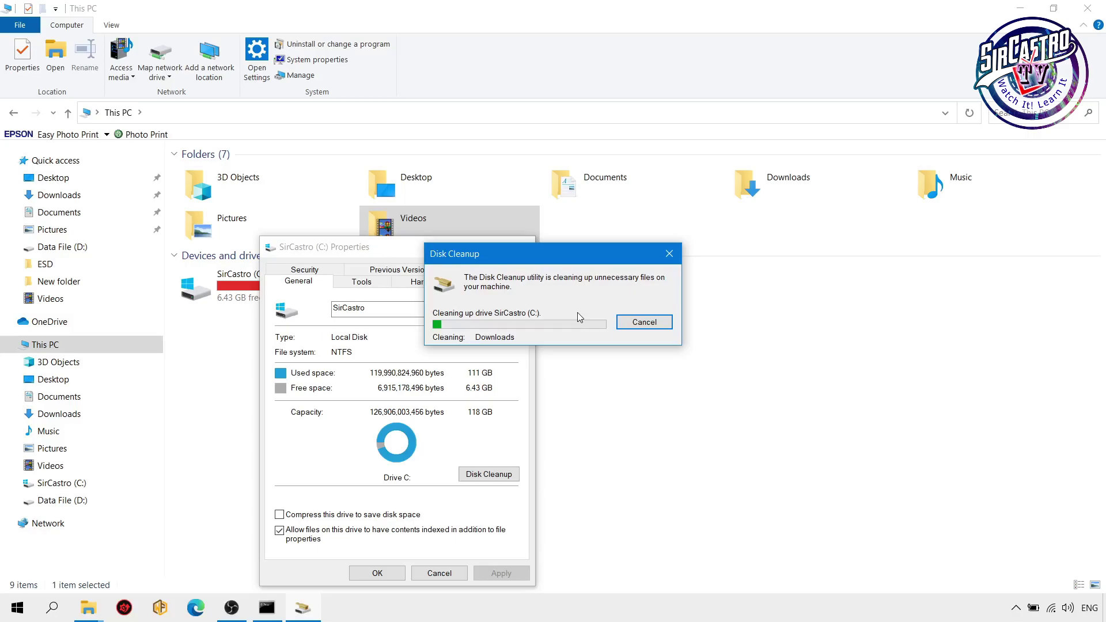
left_click_drag(530, 252, 728, 260)
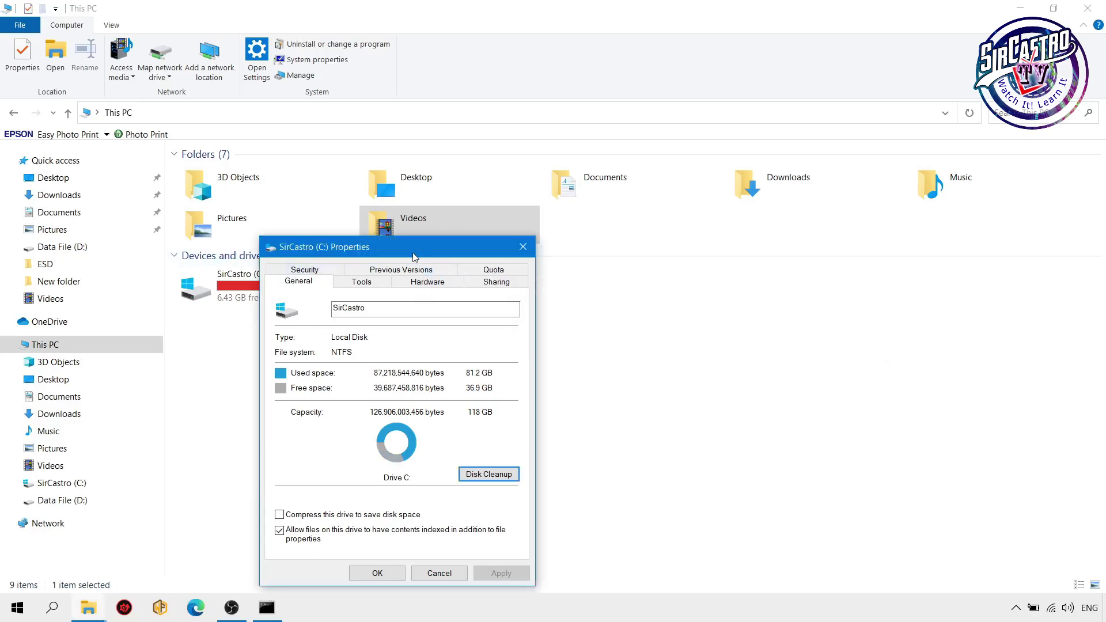
- Close drive C's Properties after confirming 36.9 GB free
left_click(377, 574)
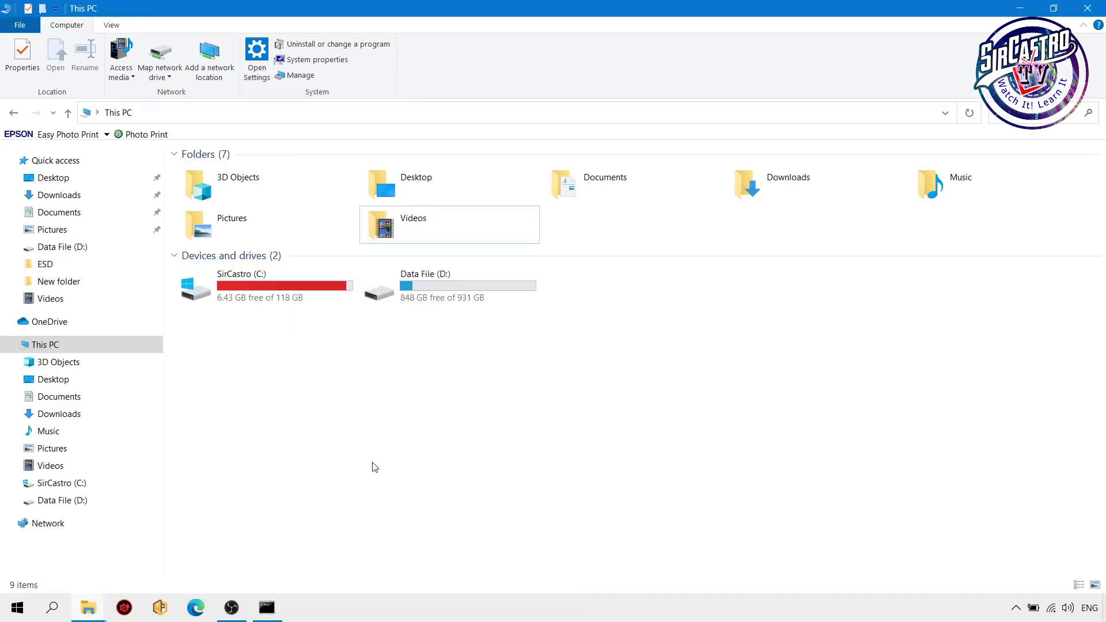